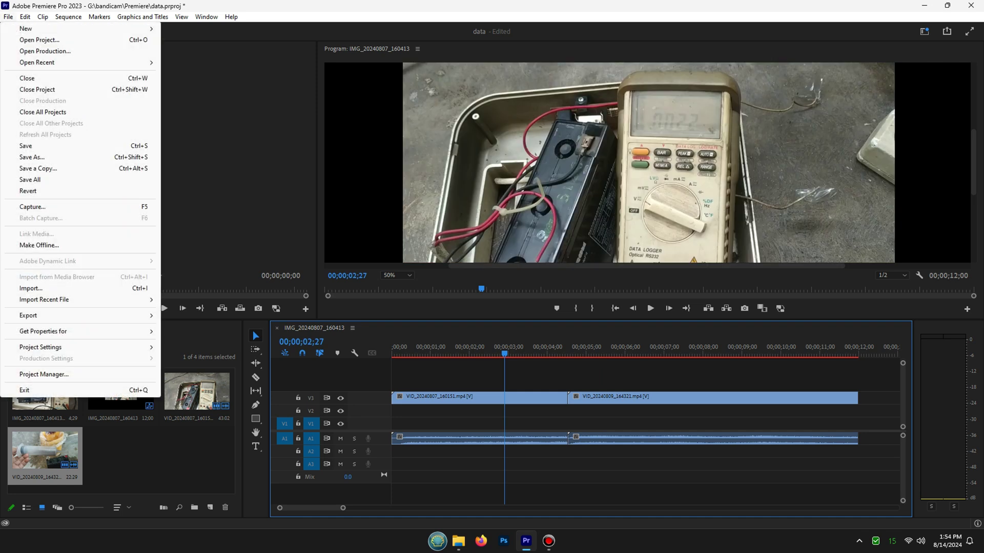
- Open the sequence's export settings and scroll the Format list, confirming there is no AV1 option
key(e)
key(m)
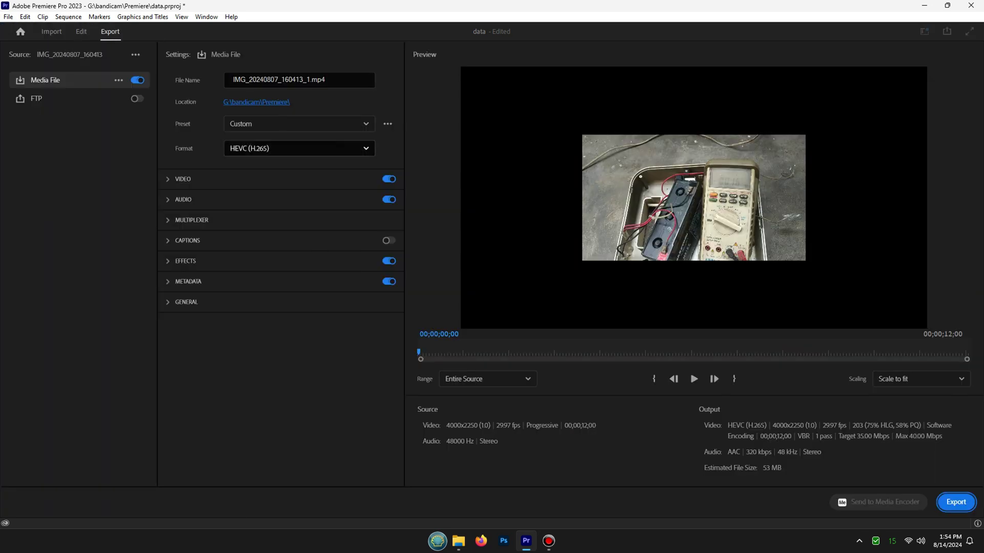
click(300, 148)
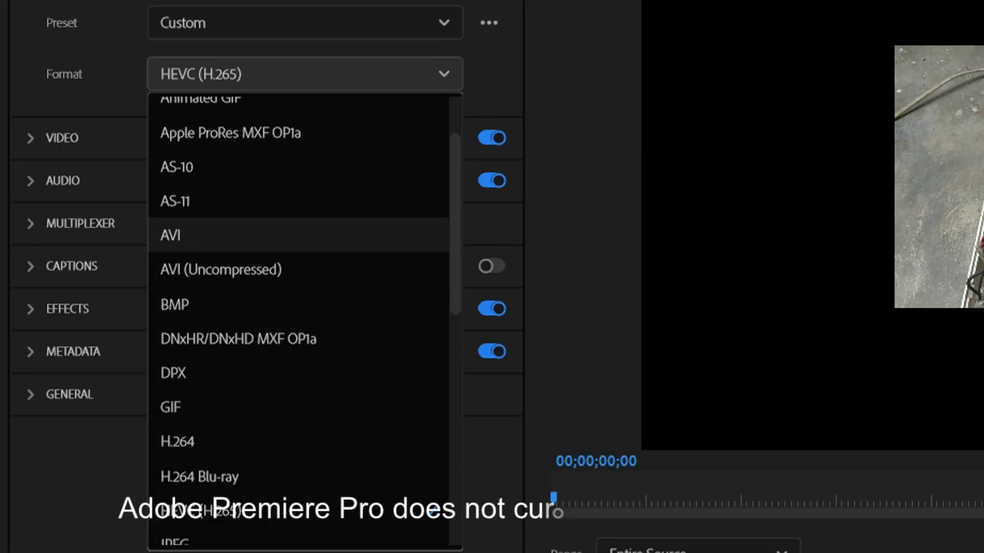
scroll(297, 307, down, 1)
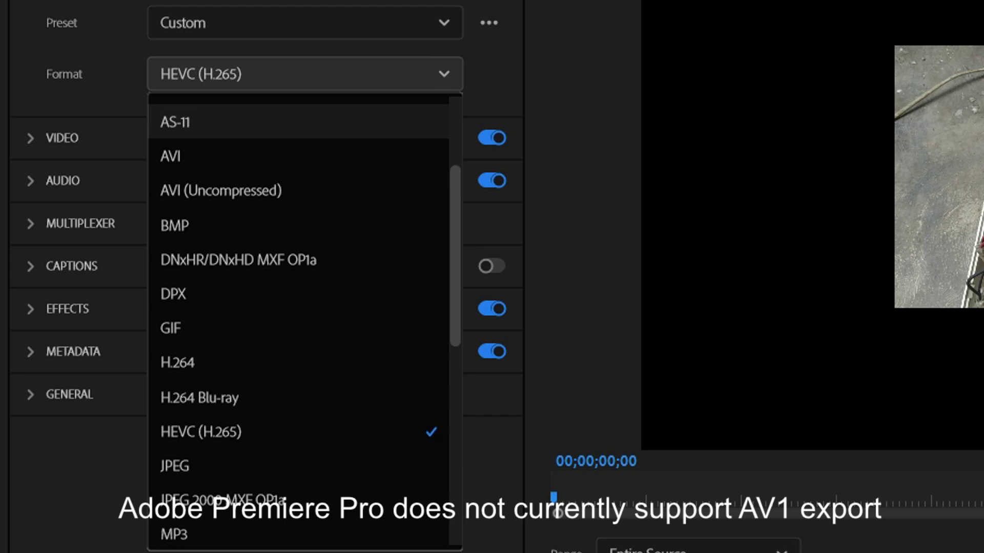
scroll(297, 308, down, 3)
scroll(298, 307, down, 1)
scroll(297, 307, down, 1)
scroll(297, 318, down, 1)
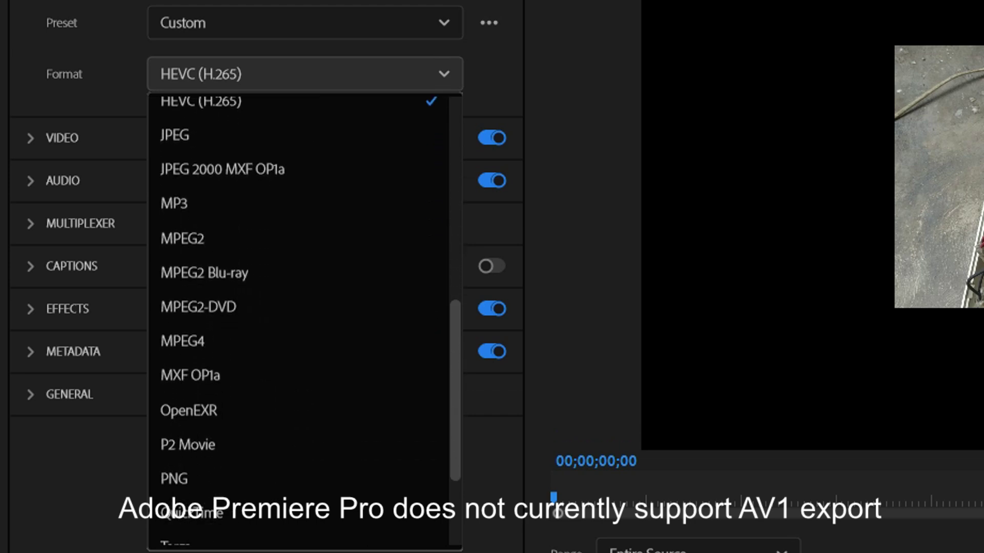
scroll(297, 318, down, 2)
scroll(297, 318, down, 1)
scroll(297, 318, down, 2)
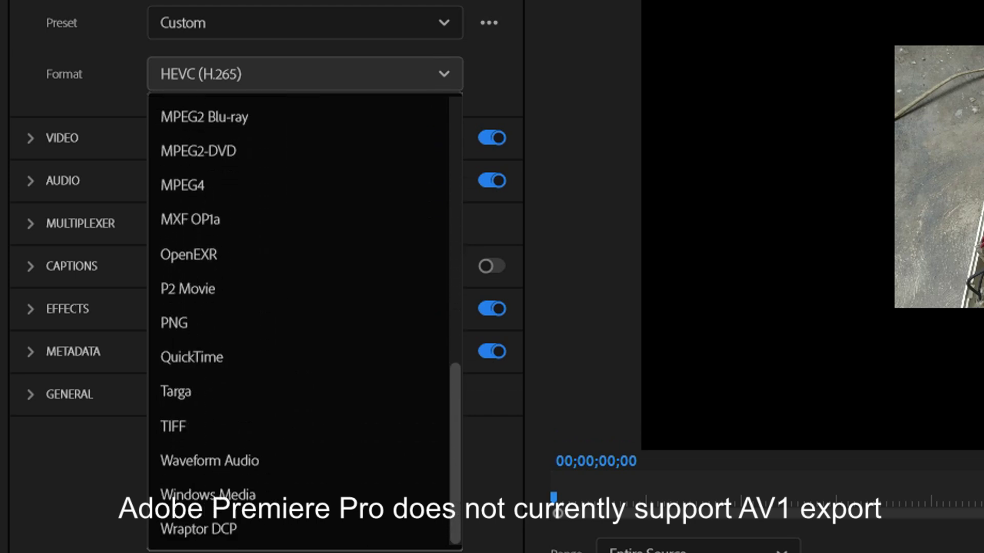
scroll(297, 318, up, 6)
scroll(297, 317, up, 7)
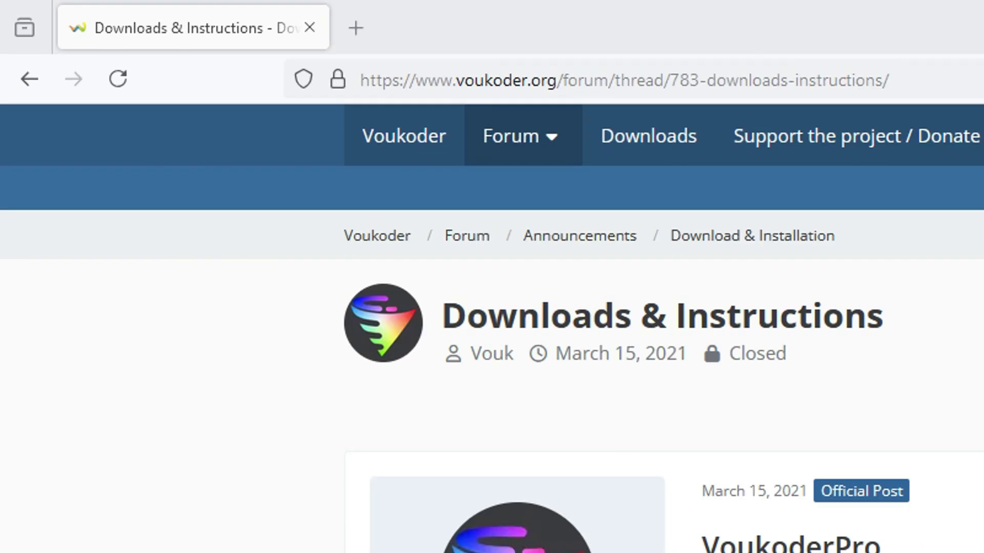
- Scroll the Voukoder Downloads & Instructions page down past VoukoderPro 1.3.0 to Voukoder Classic
scroll(492, 297, down, 5)
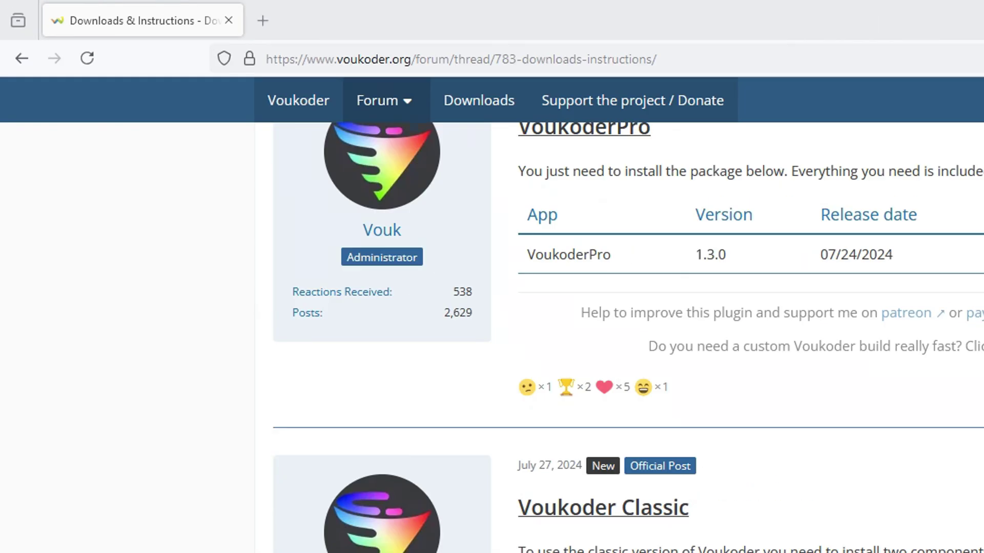
scroll(492, 297, down, 5)
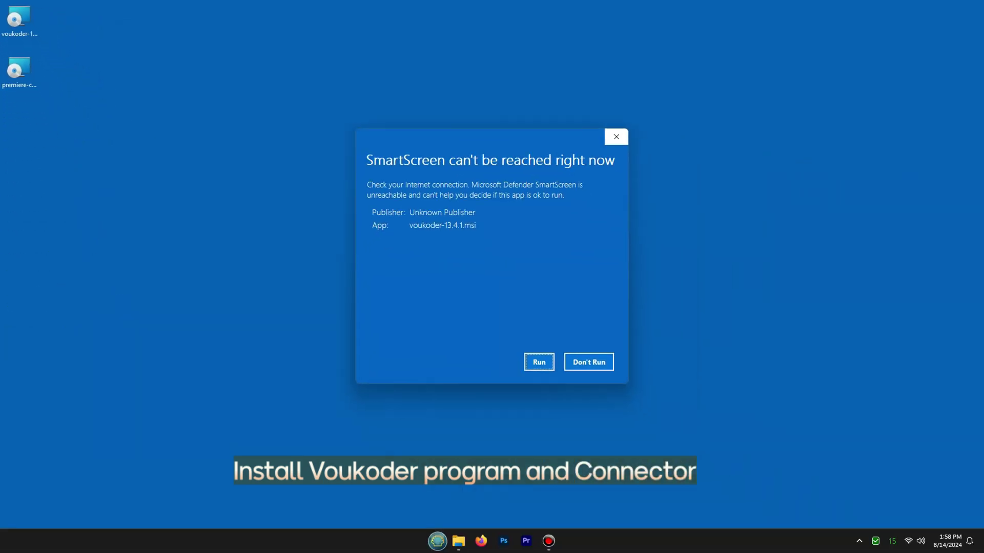
- Run the Voukoder 13.4.1 installer past SmartScreen and install it with default settings
key(Return)
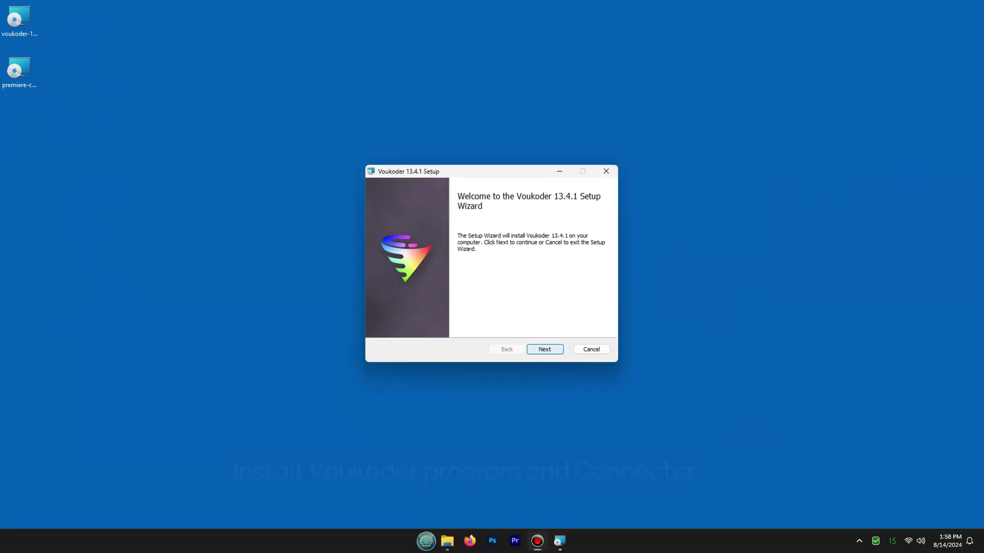
key(Return)
key(alt+a)
key(Return)
key(Return)
key(Return)
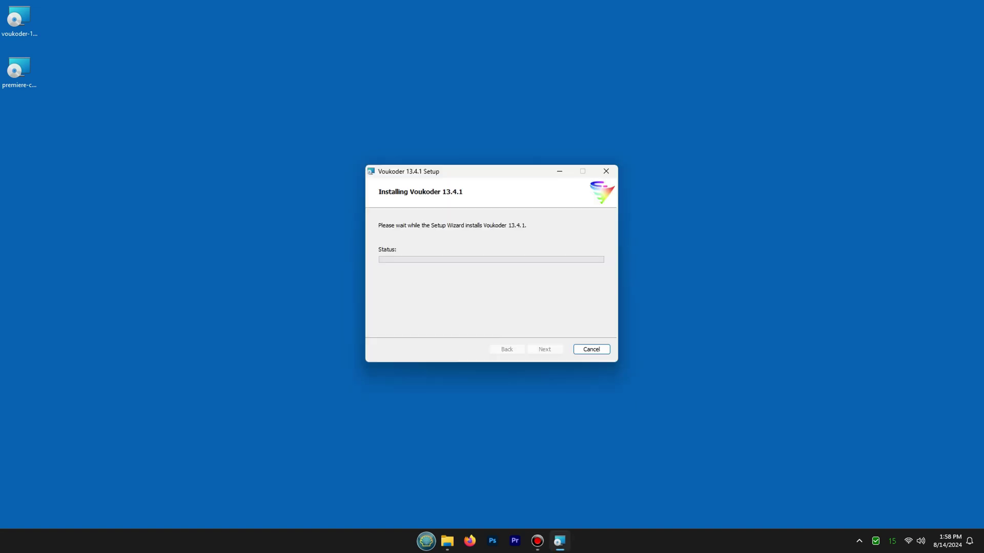
key(Return)
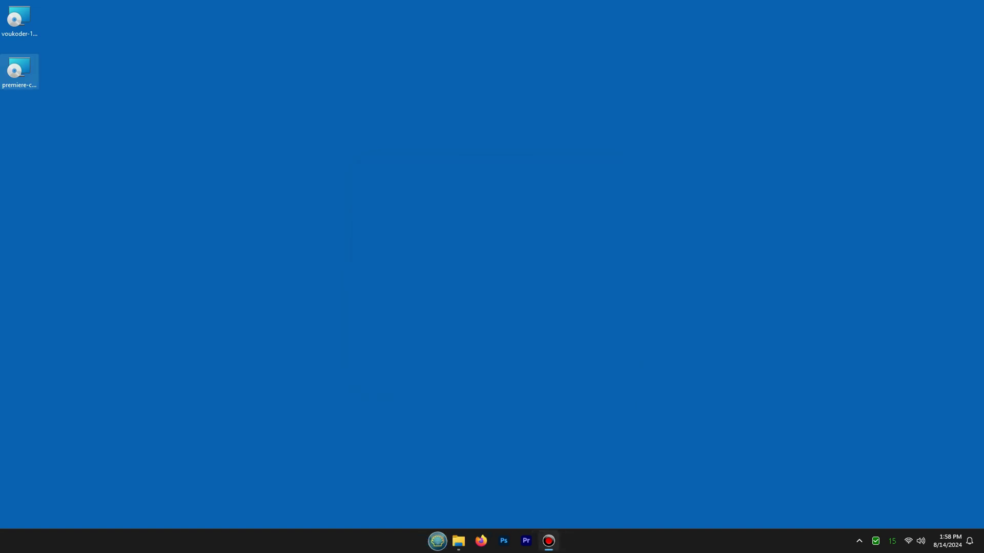
- Install the Voukoder Premiere connector, accepting its licence and using the default folder
key(Return)
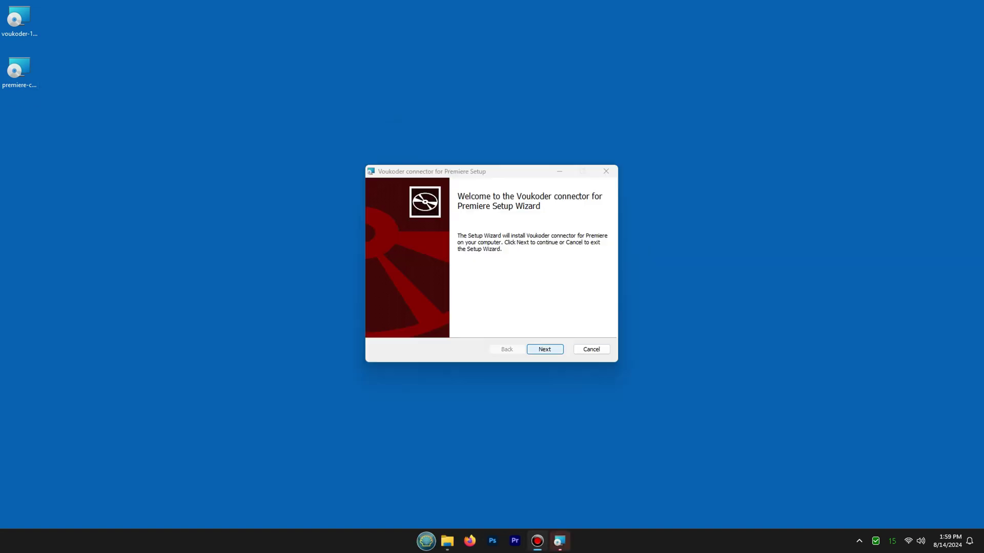
key(Return)
key(alt+a)
key(Return)
key(Return)
key(Return)
key(Return)
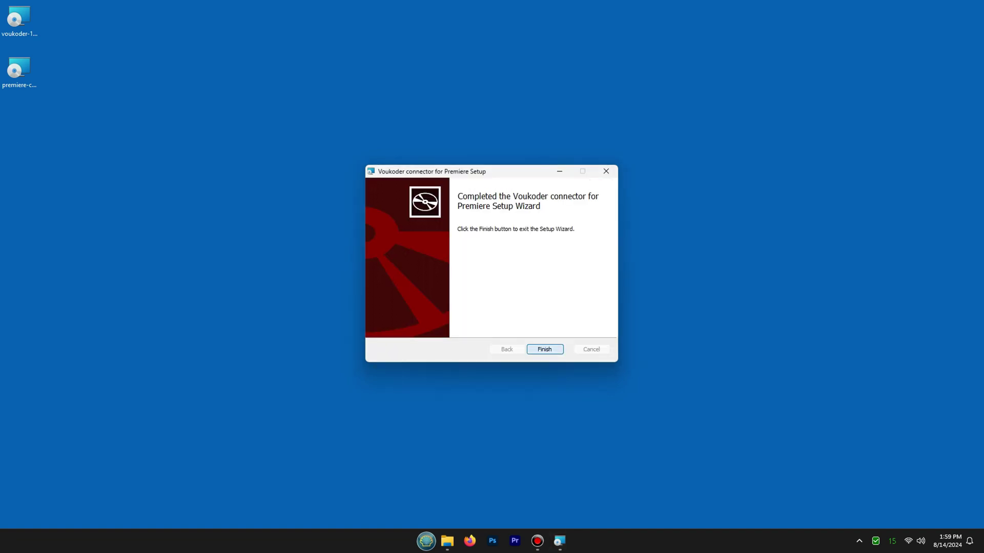
key(Return)
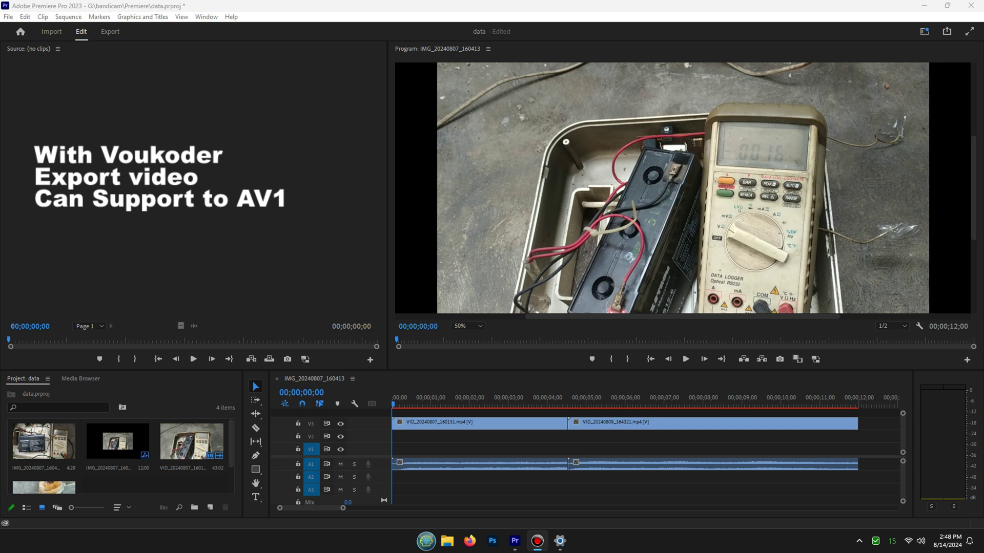
- Open Export Media and choose Voukoder from the bottom of the Format list
click(8, 16)
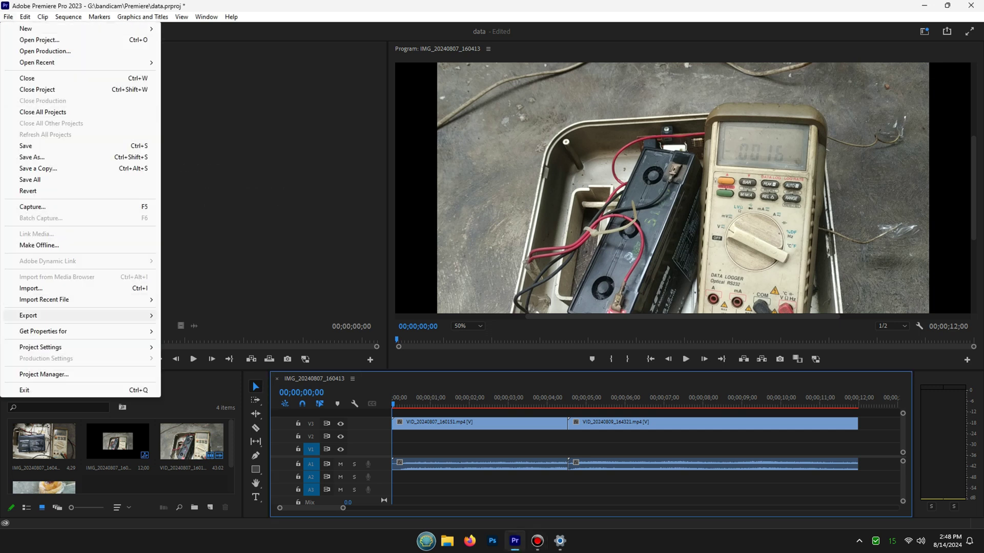
mouse_move(31, 315)
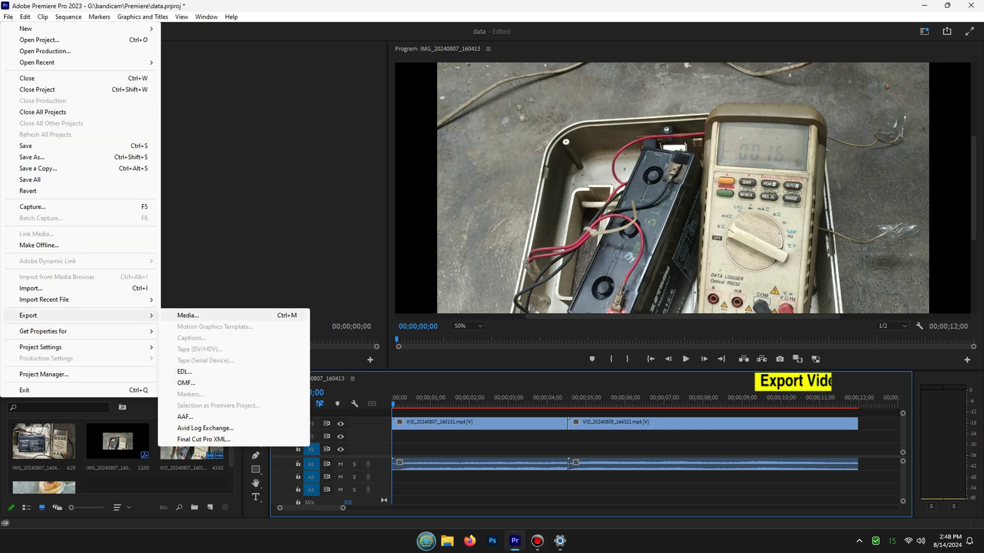
key(ctrl+m)
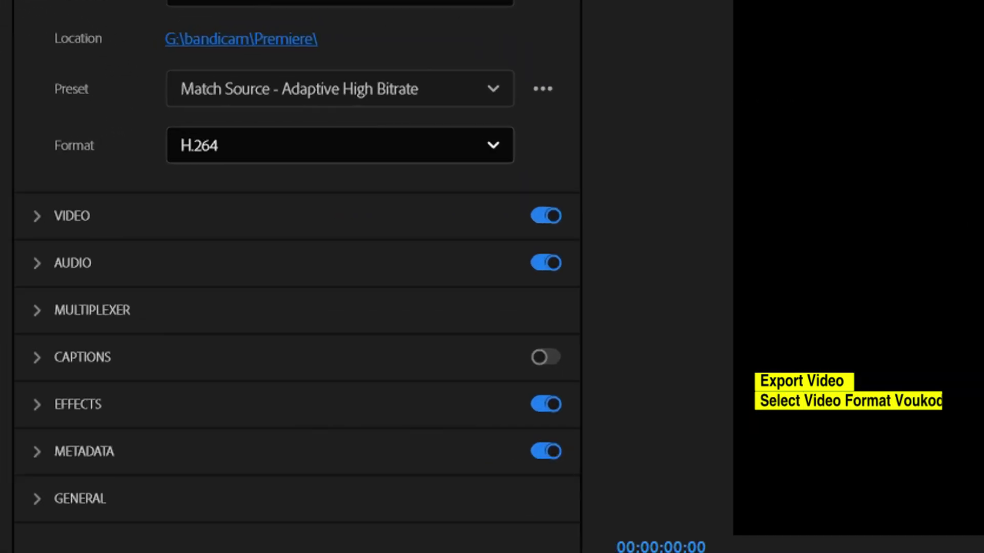
click(339, 145)
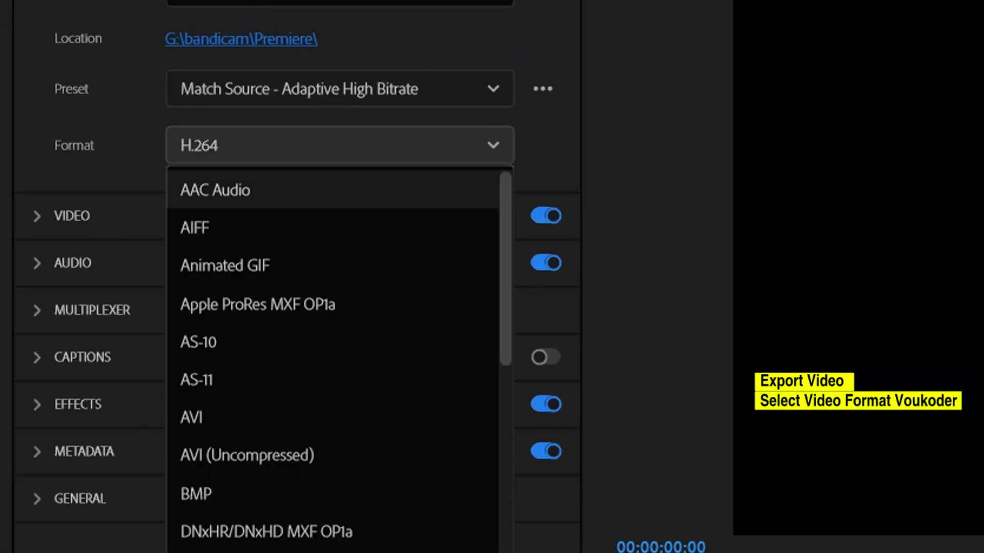
scroll(333, 359, down, 3)
scroll(333, 359, down, 2)
scroll(333, 359, down, 1)
scroll(333, 359, down, 3)
scroll(333, 358, down, 1)
scroll(333, 359, down, 1)
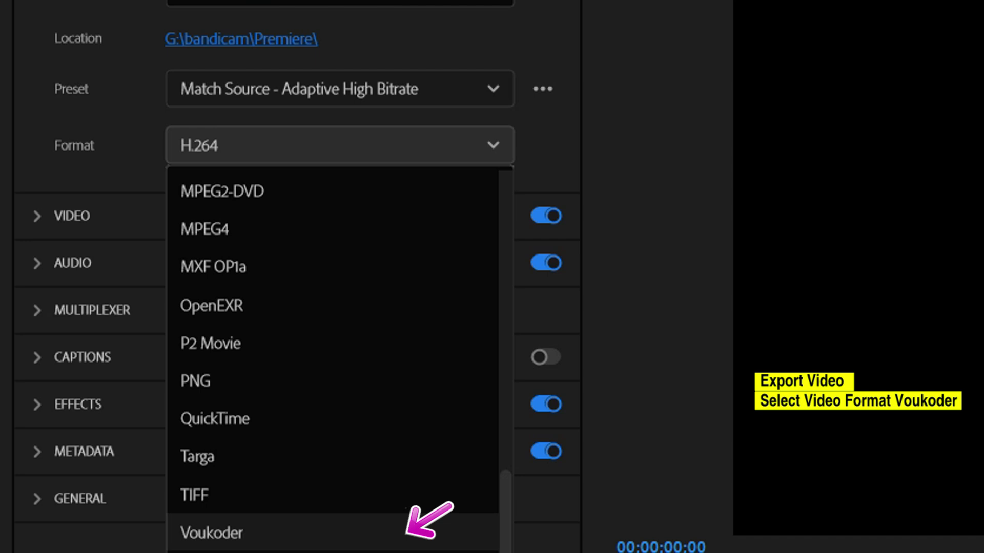
click(407, 536)
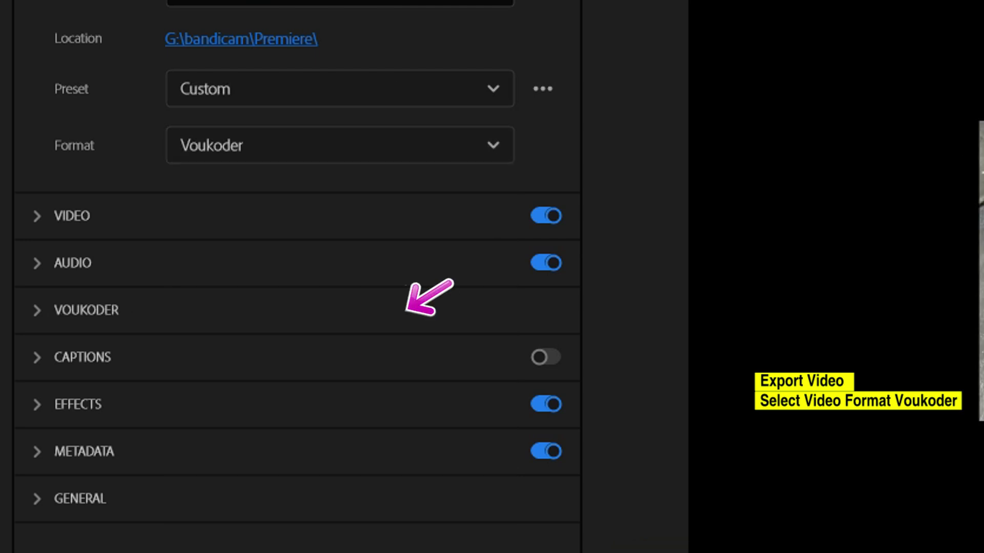
- In the Voukoder configuration, set the video codec to AV1 (SVT), leaving Constant Rate Factor off
click(407, 311)
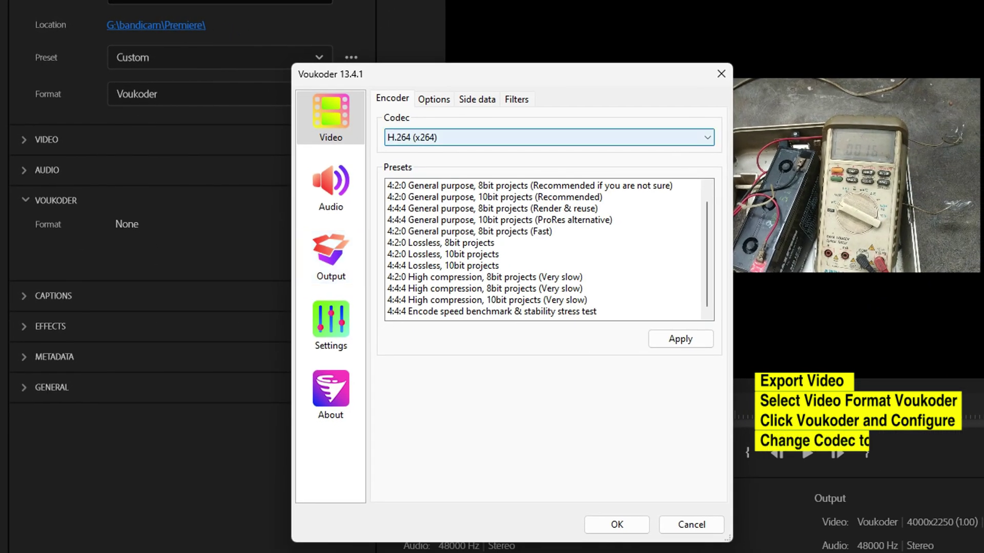
click(666, 137)
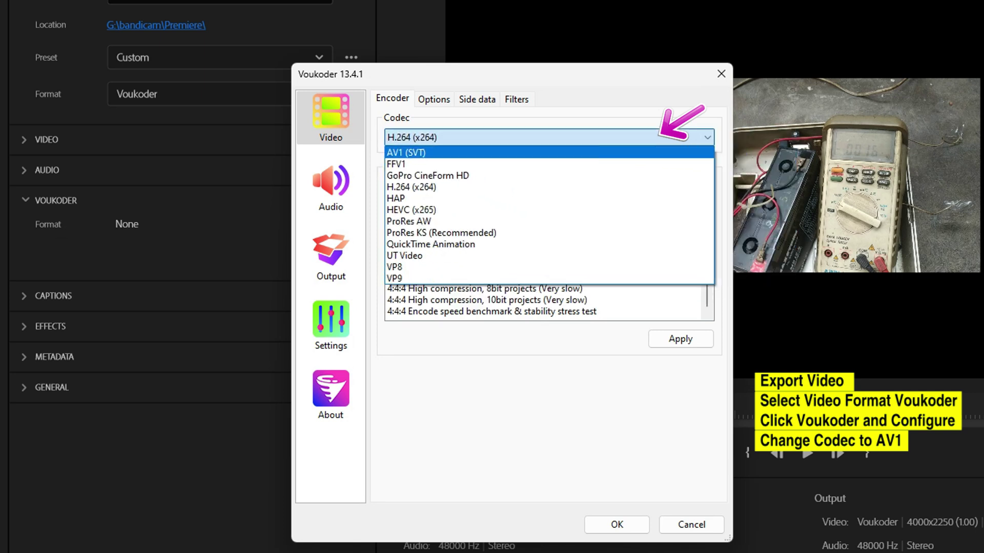
key(Return)
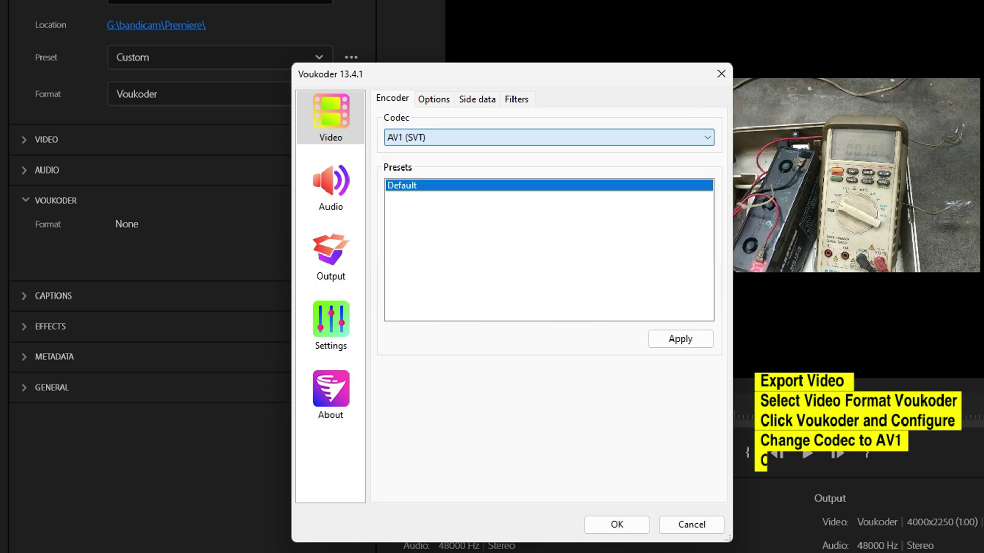
key(ctrl+Tab)
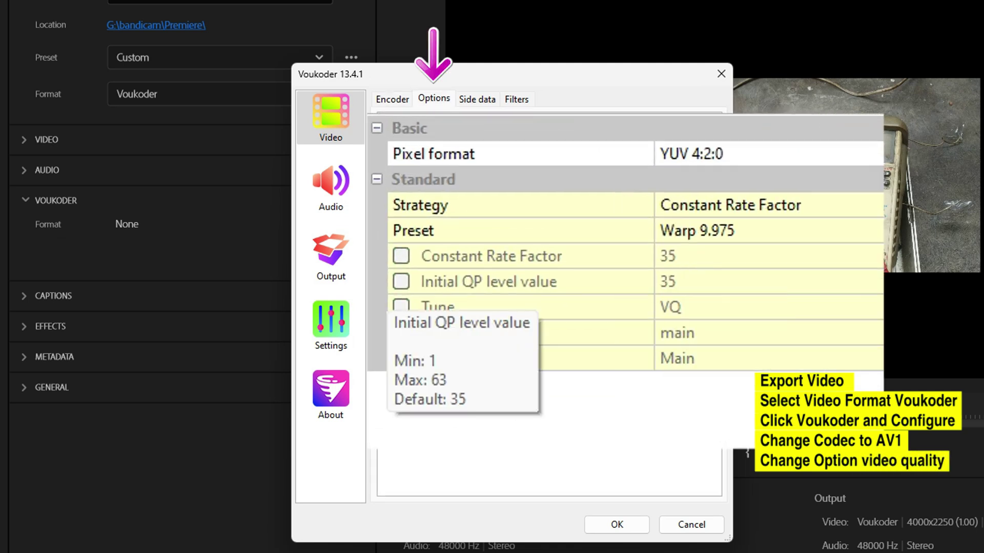
click(400, 256)
click(401, 256)
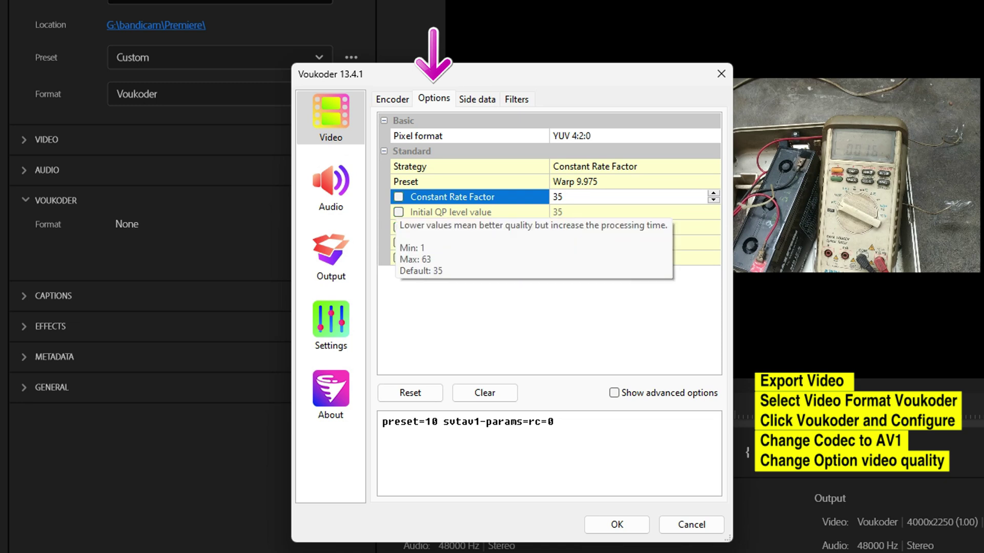
- Set the AAC audio bitrate to 128 kbit/s and confirm the Voukoder settings
click(331, 187)
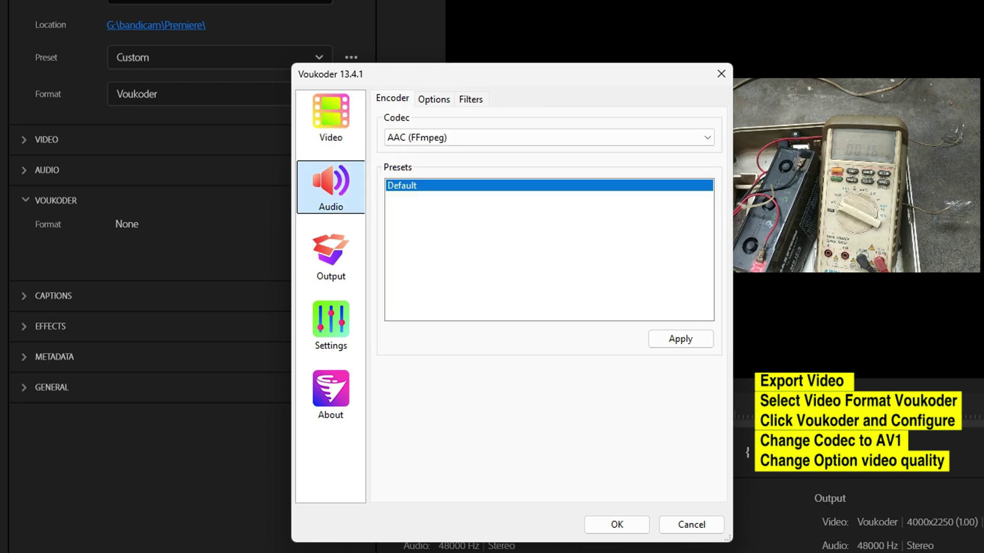
click(433, 98)
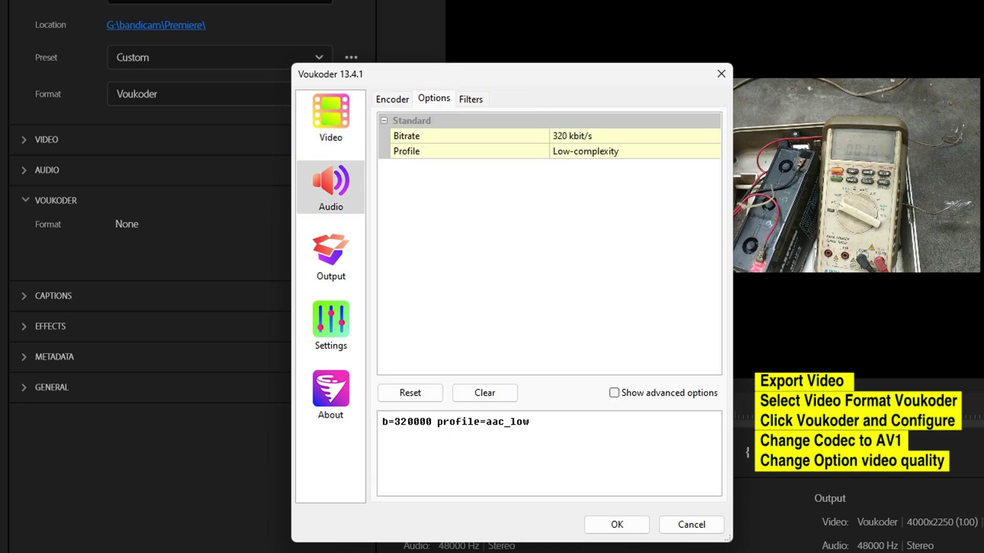
click(579, 135)
click(713, 136)
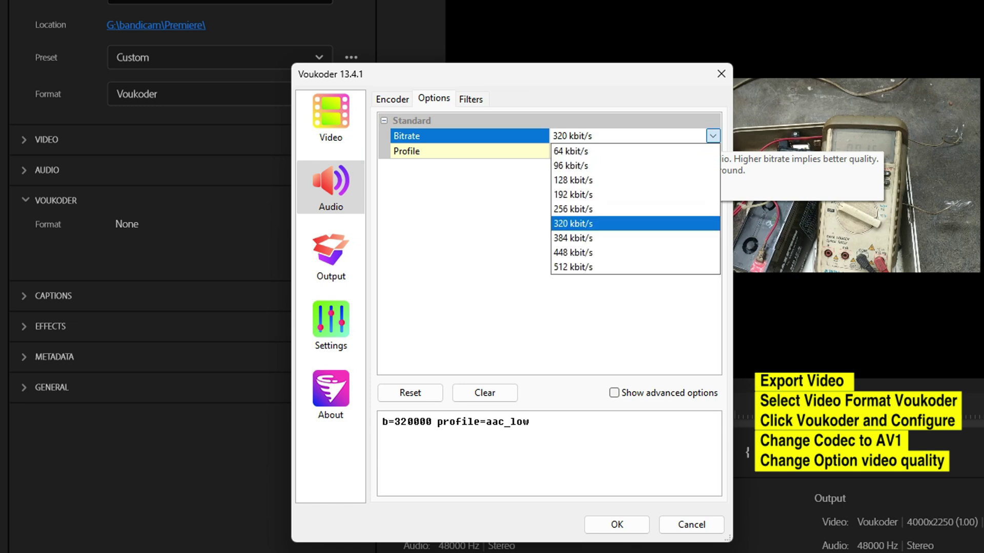
click(582, 185)
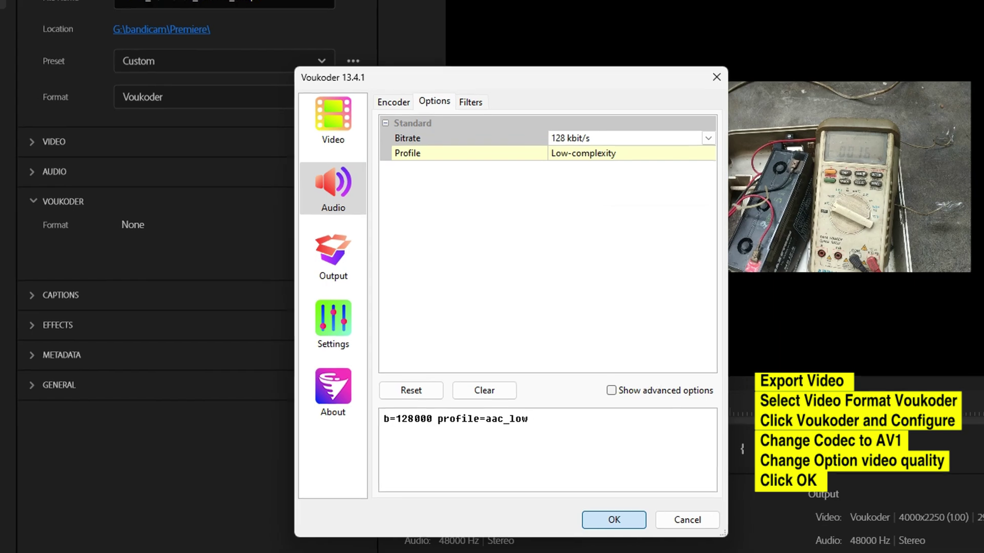
click(617, 524)
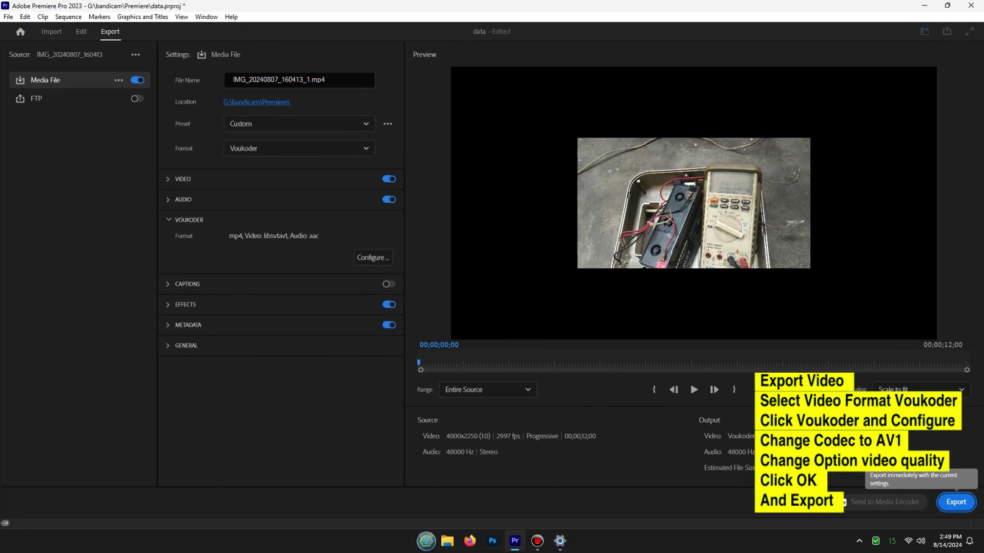
- Export the sequence to IMG_20240807_160413_1.mp4 in G:\bandicam\Premiere
click(956, 501)
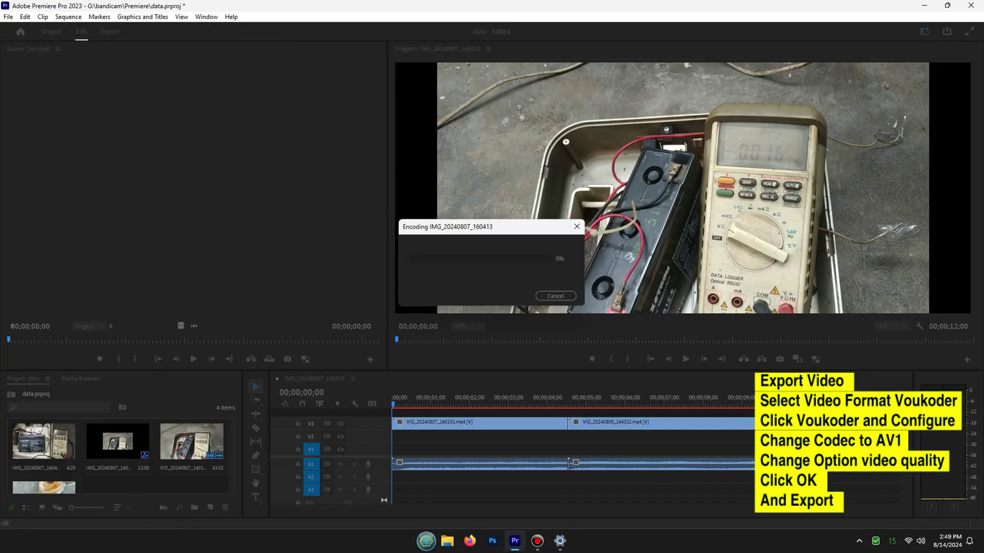